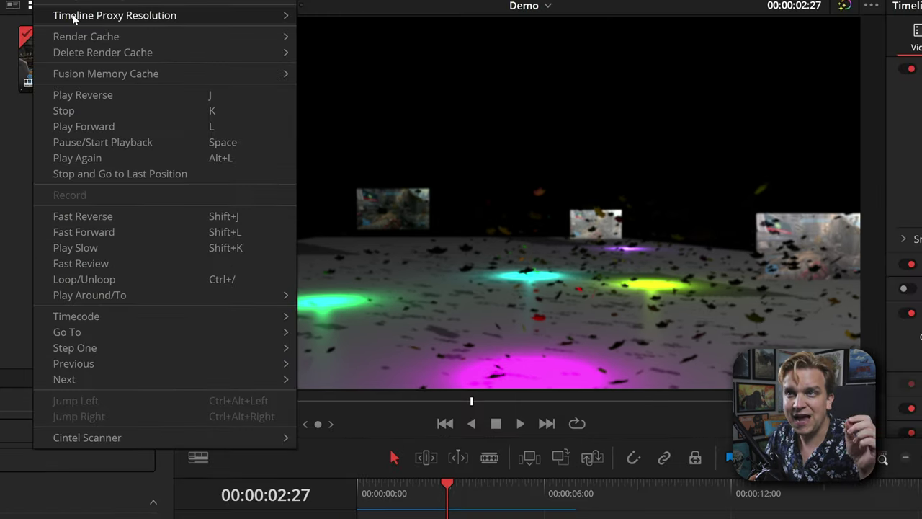
# Step: Show the Full/Half/Quarter timeline proxy resolution choices, with Quarter checked, then dismiss them unchanged
pyautogui.moveTo(74, 20)
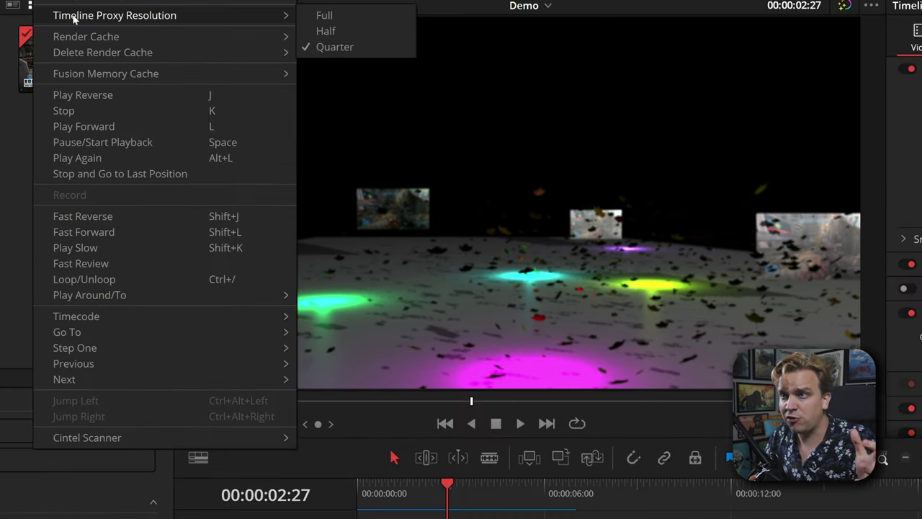
pyautogui.press('Escape')
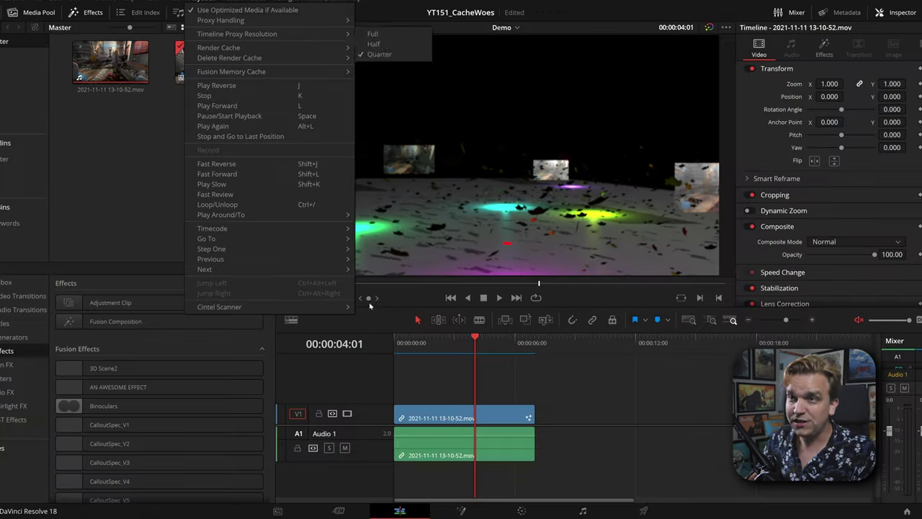
pyautogui.click(353, 35)
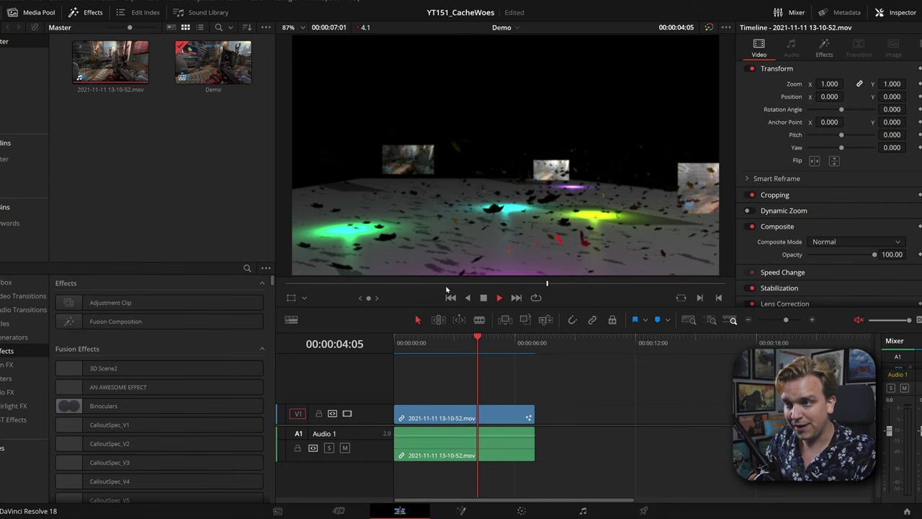
# Step: Set Timeline Proxy Resolution to Full and play the Demo timeline from 00:00:00:00
pyautogui.click(209, 1)
pyautogui.moveTo(218, 36)
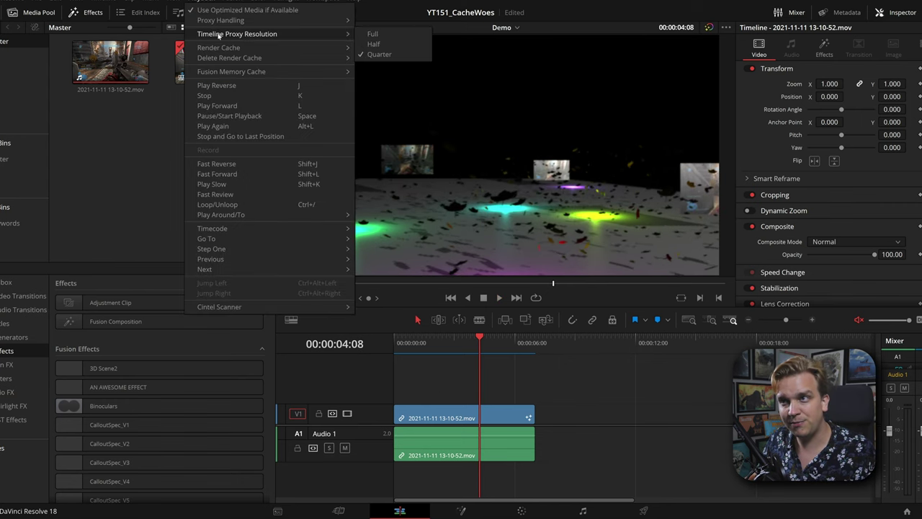
pyautogui.click(388, 35)
pyautogui.moveTo(428, 342); pyautogui.dragTo(297, 368)
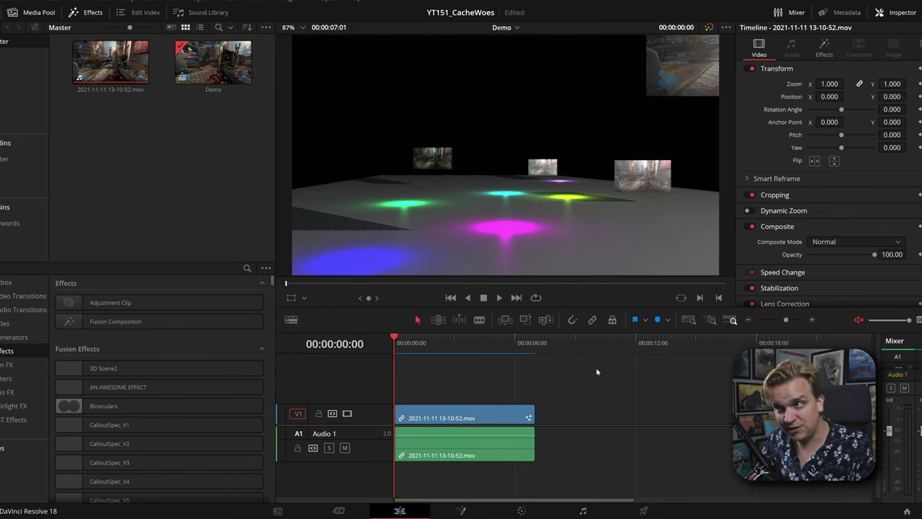
pyautogui.press('space')
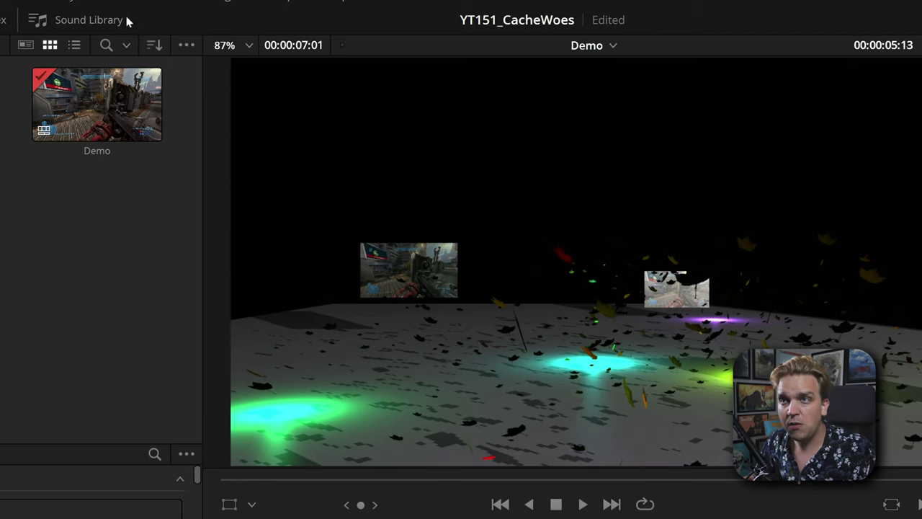
# Step: Delete all of the project's render cache from the Playback menu
pyautogui.click(85, 2)
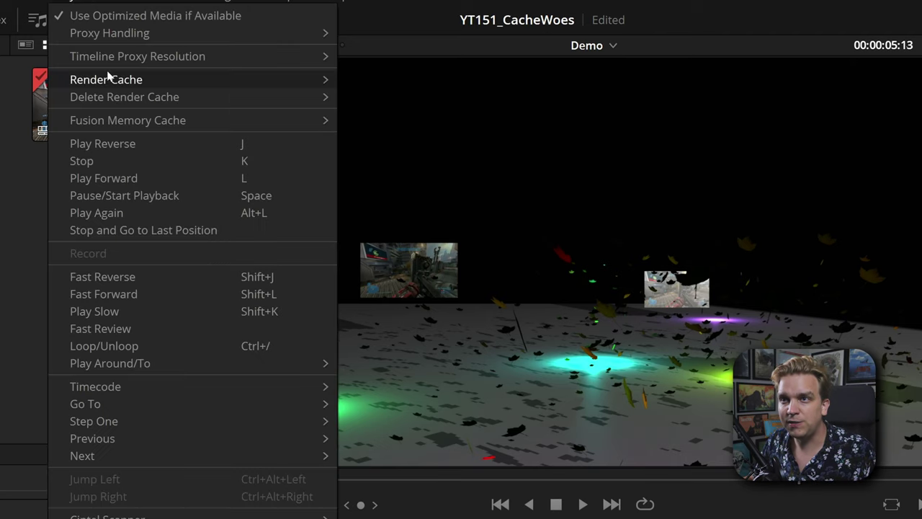
pyautogui.moveTo(103, 98)
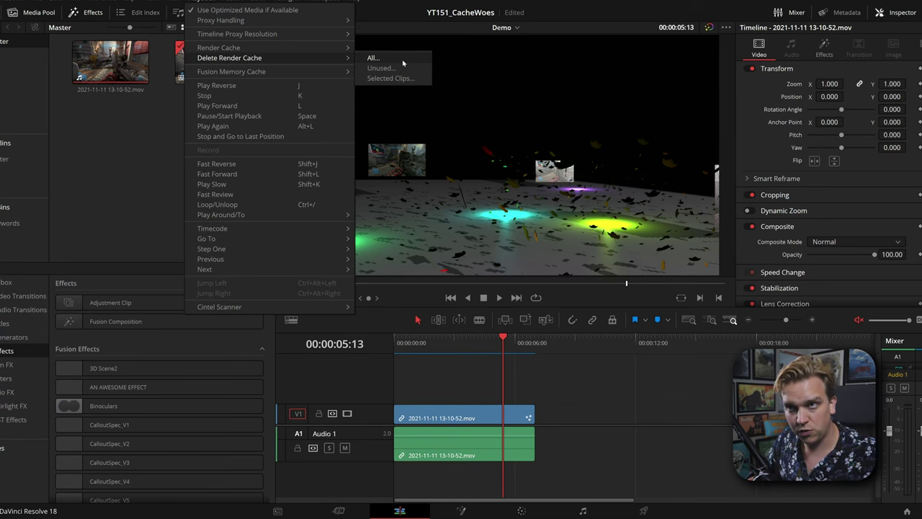
pyautogui.click(120, 183)
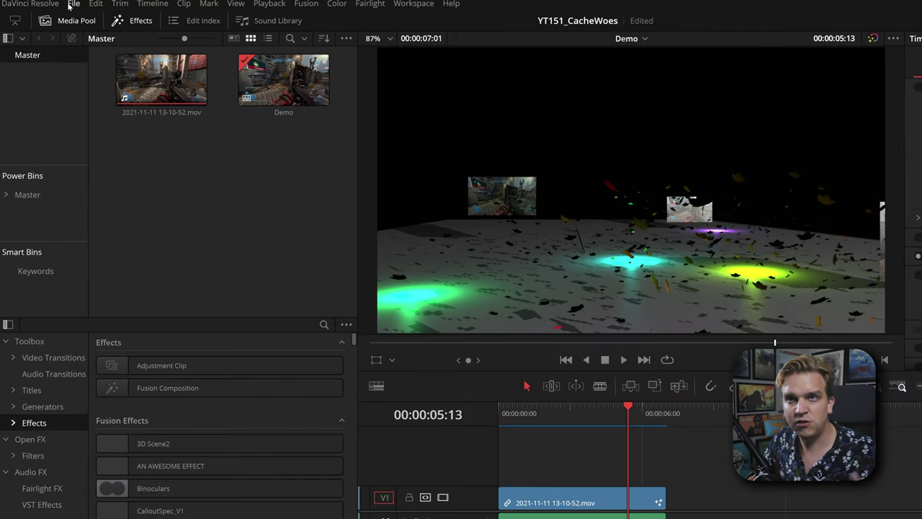
# Step: Open the D:\Davinci\CacheClip cache files location from Project Settings' Master Settings
pyautogui.click(36, 0)
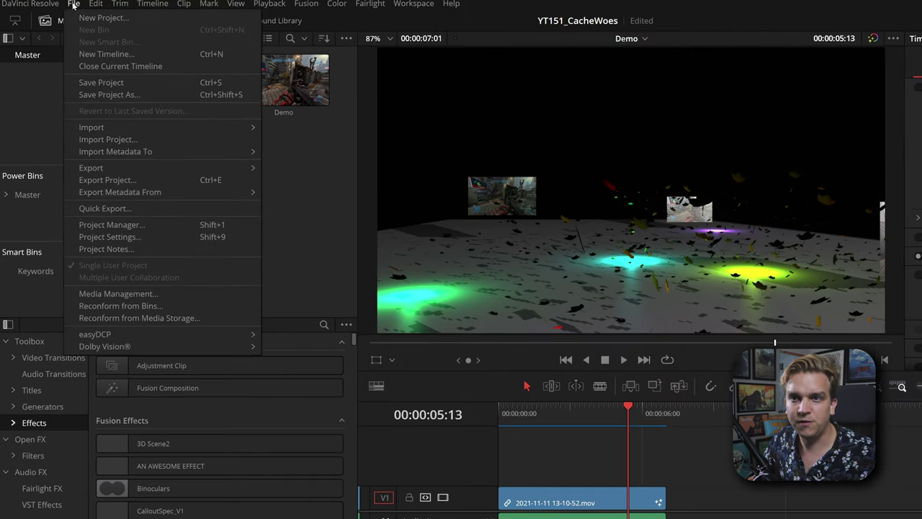
pyautogui.click(151, 236)
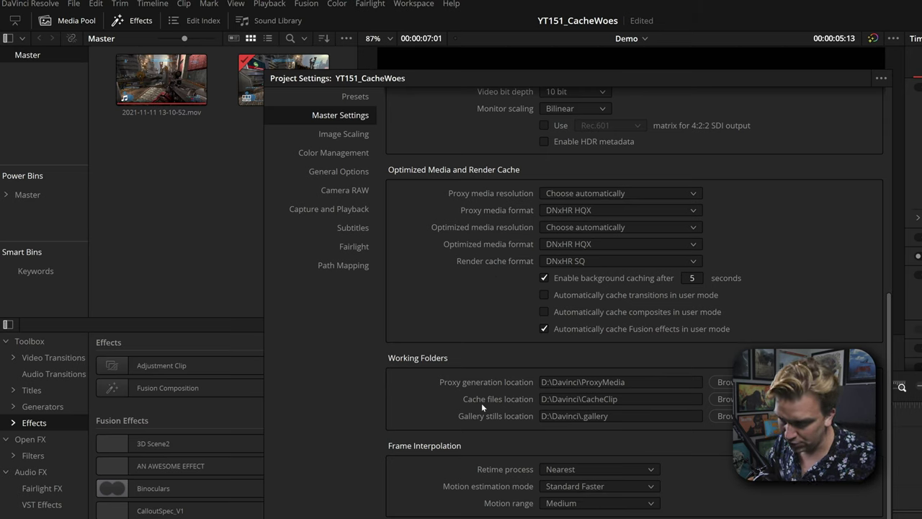
pyautogui.click(723, 399)
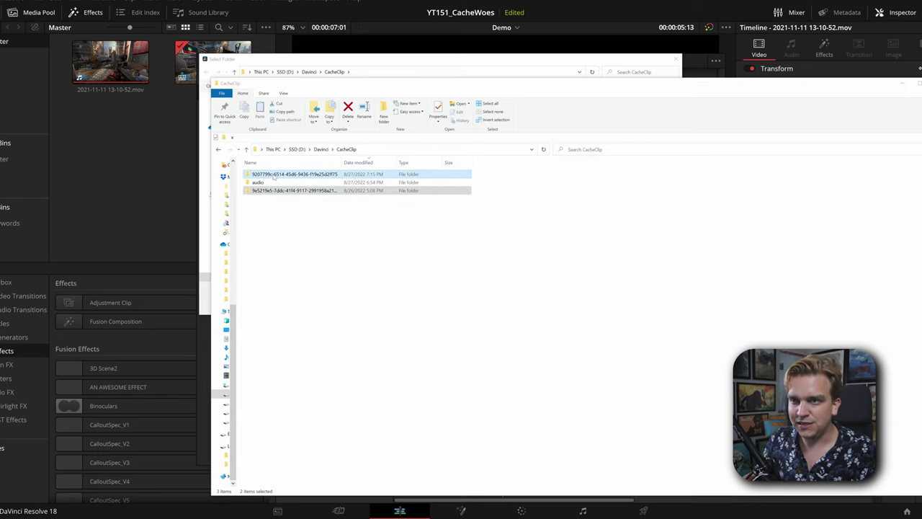
# Step: Delete the two selected long-named cache folders in CacheClip, keeping the audio folder
pyautogui.press('Delete')
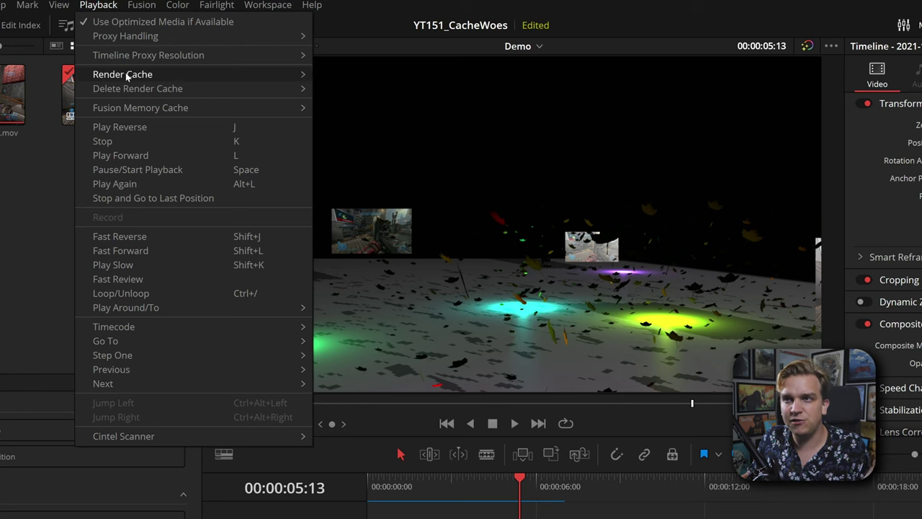
# Step: Leave render caching on User mode and close the menu to return to the Demo timeline
pyautogui.moveTo(160, 78)
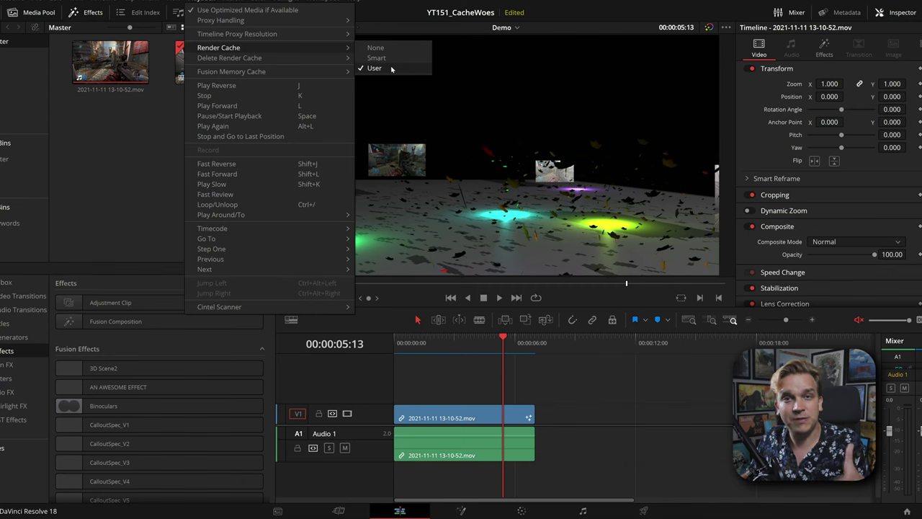
pyautogui.click(392, 68)
pyautogui.hotkey('shift', '9')
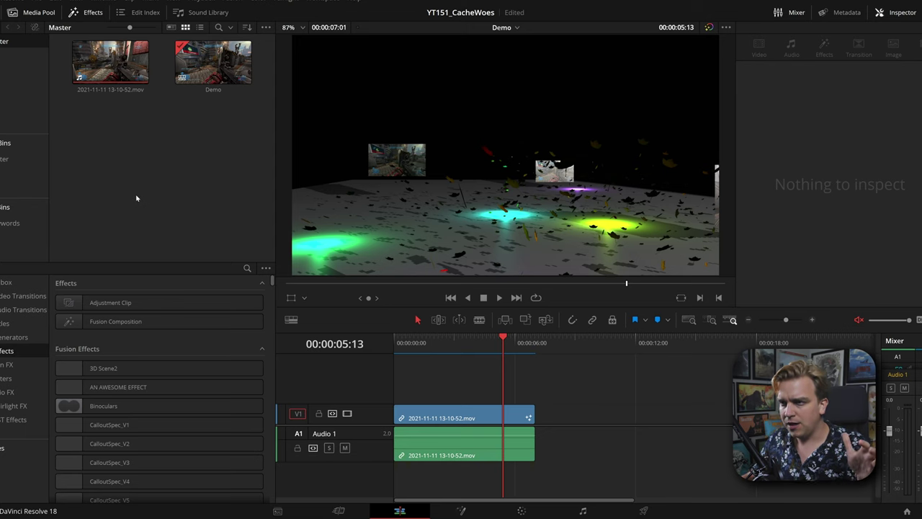
# Step: Place a second copy of the clip after the first and apply the 3D Scene2 effect to it
pyautogui.moveTo(111, 63); pyautogui.dragTo(598, 418)
pyautogui.click(624, 344)
pyautogui.click(638, 346)
pyautogui.moveTo(103, 368); pyautogui.dragTo(649, 417)
# Step: Disable the first timeline clip and play the new clip to test the 3D Scene2 effect
pyautogui.click(458, 455)
pyautogui.press('d')
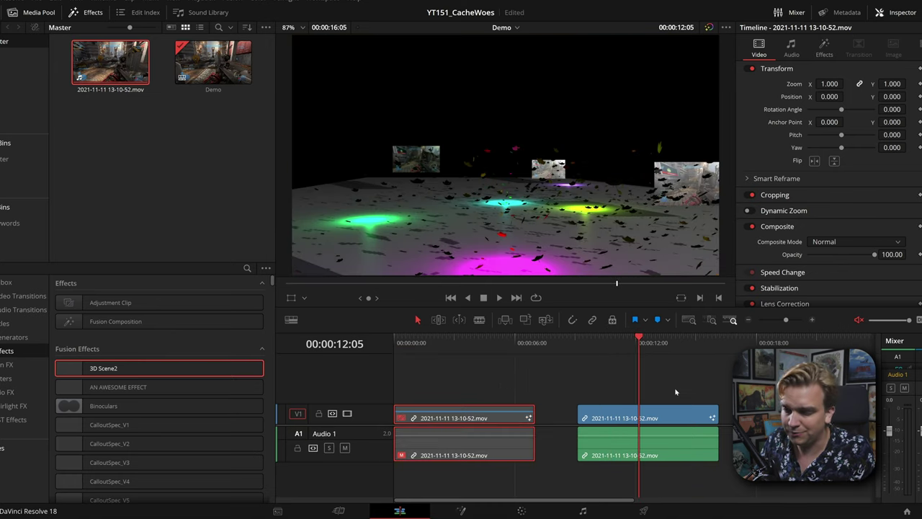
pyautogui.moveTo(622, 344)
pyautogui.mouseDown()
pyautogui.moveTo(654, 343)
pyautogui.moveTo(605, 344)
pyautogui.mouseUp()
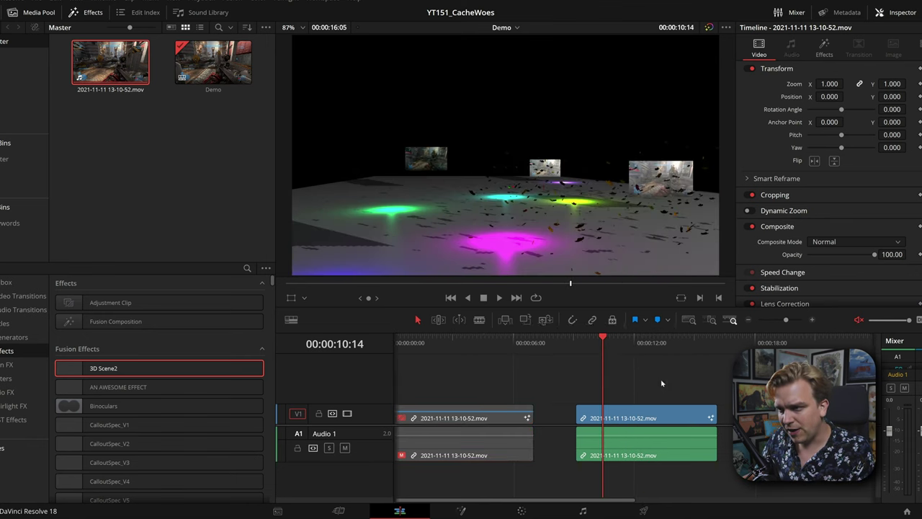
pyautogui.hscroll(2, 599, 373)
pyautogui.press('space')
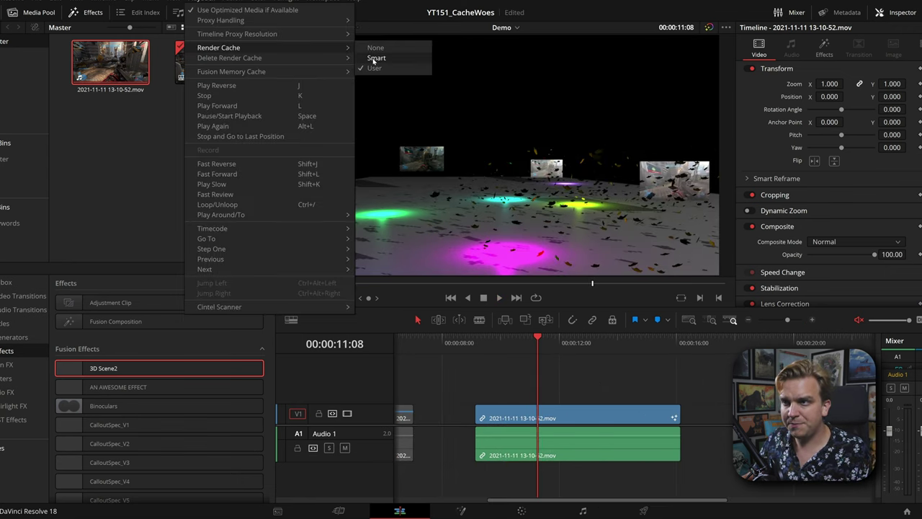
# Step: Switch render caching to Smart and replay the 3D Scene2 clip, then stop playback
pyautogui.click(375, 58)
pyautogui.hotkey('alt', 'l')
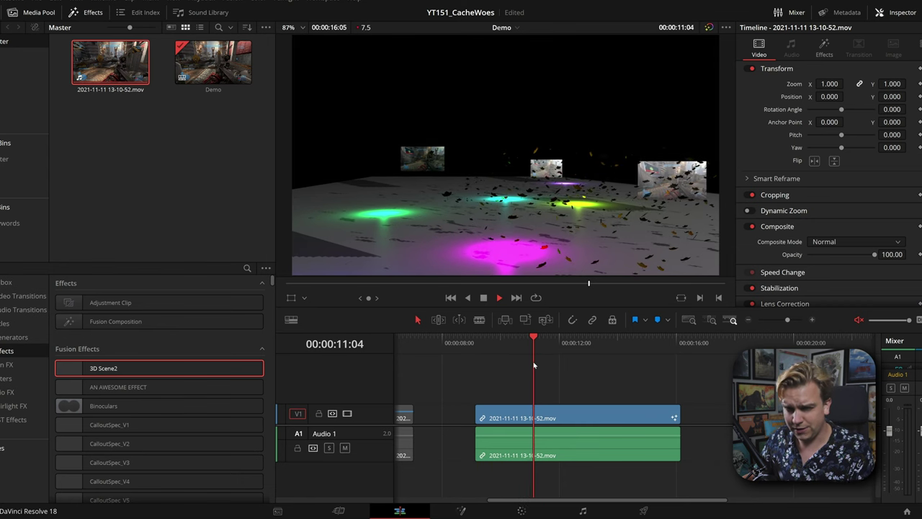
pyautogui.press('space')
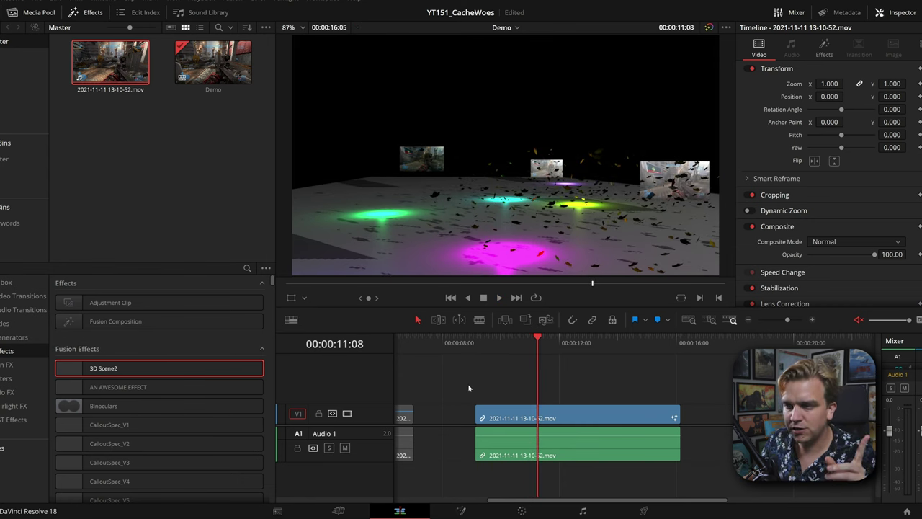
pyautogui.rightClick(508, 417)
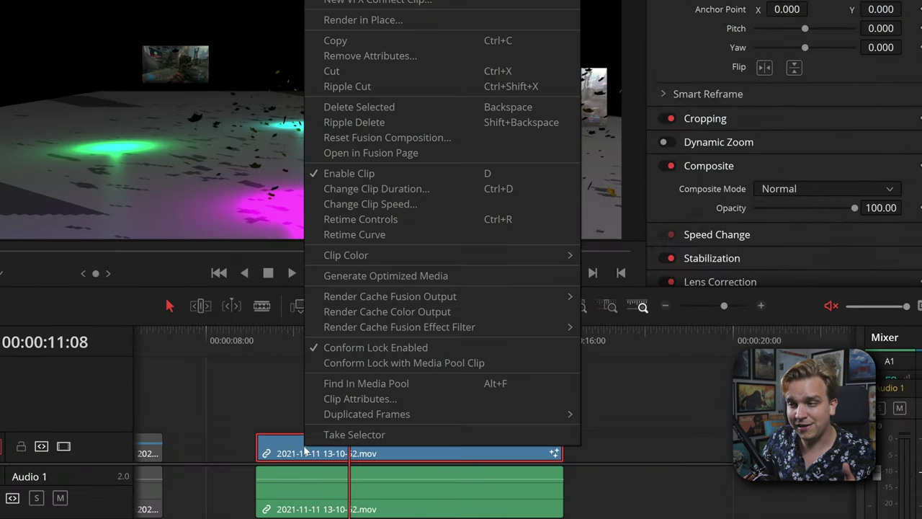
# Step: Enable Render Cache Fusion Effect for 3D Scene2 on the second clip, playhead back at 00:00:09:04
pyautogui.moveTo(365, 329)
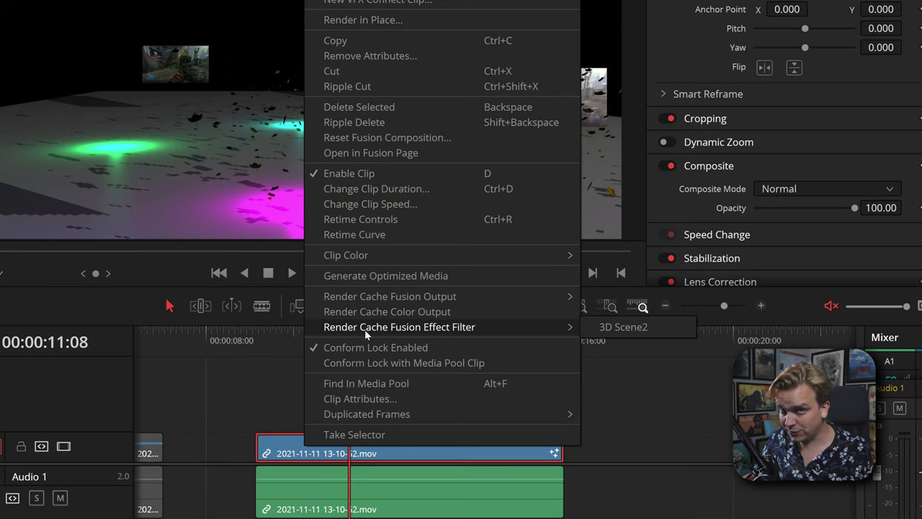
pyautogui.click(613, 329)
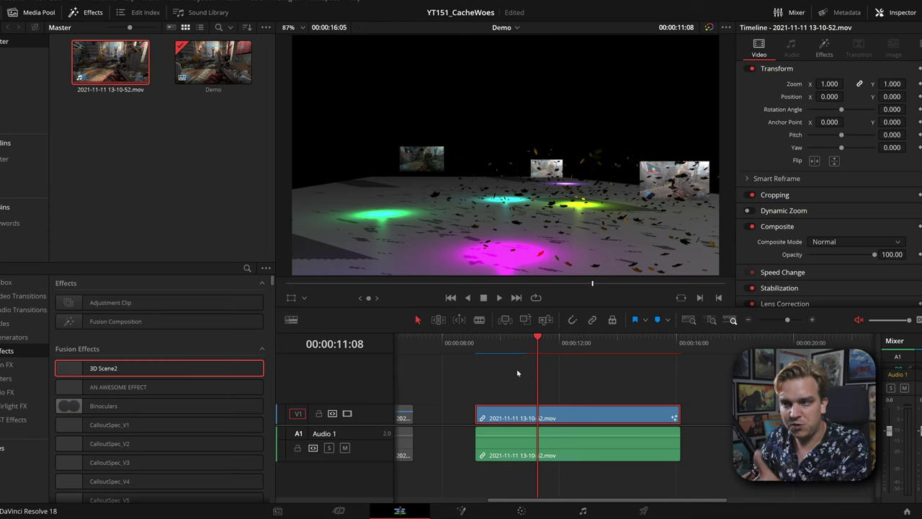
pyautogui.moveTo(488, 354); pyautogui.dragTo(475, 347)
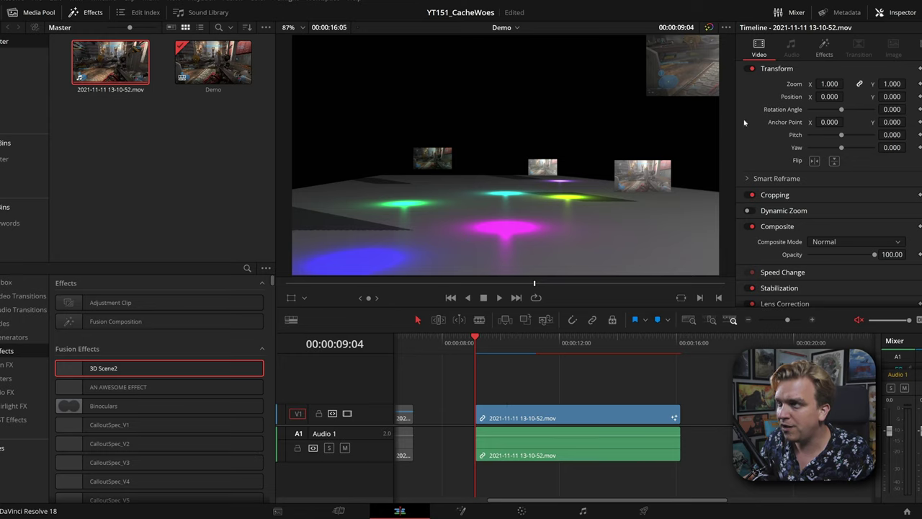
# Step: Check the viewer's display options, then replay the cached clip from 00:00:09:05 at 29.97 fps
pyautogui.click(726, 27)
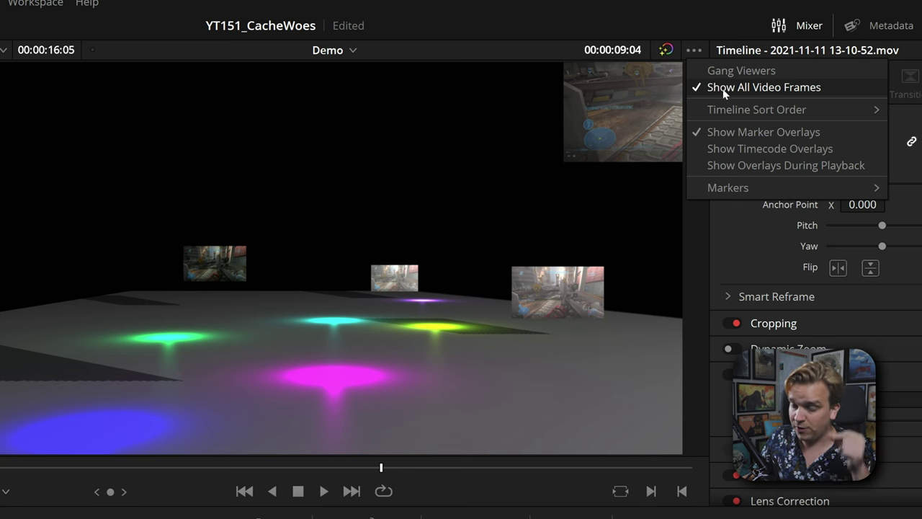
pyautogui.press('Escape')
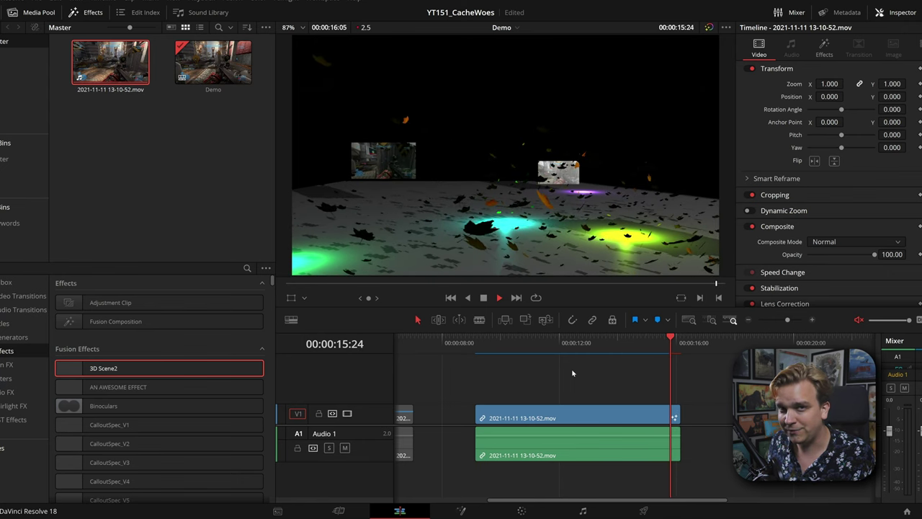
pyautogui.click(477, 346)
pyautogui.press('space')
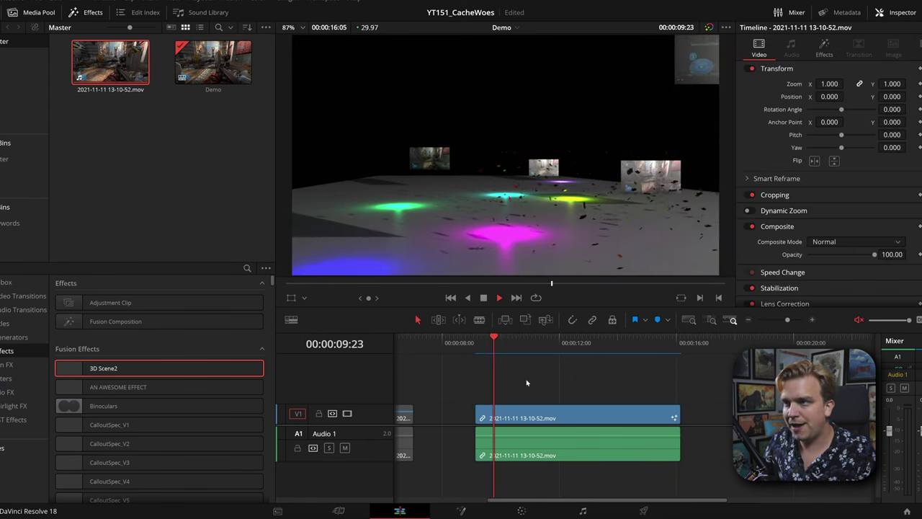